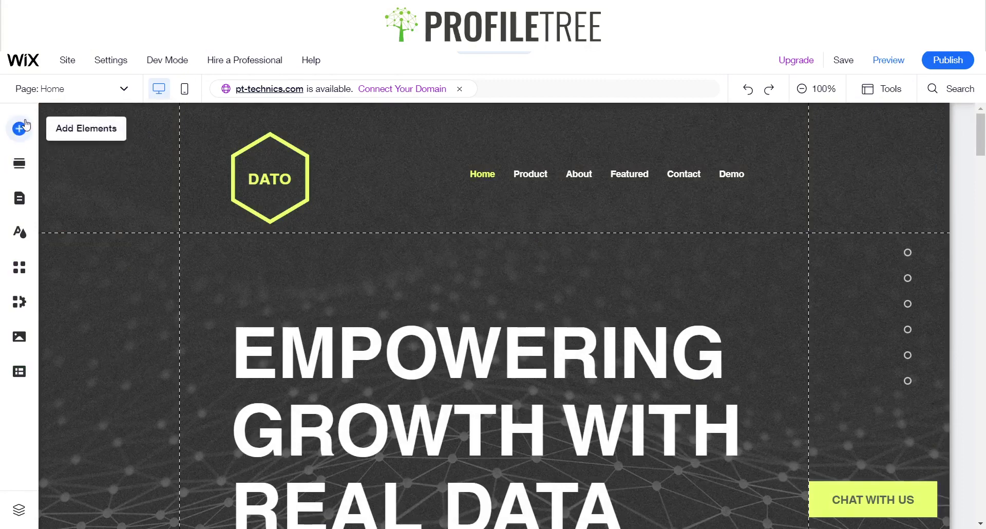
- Browse the Subscribe, Promotion and Contact lightbox designs under Interactive elements
click(20, 128)
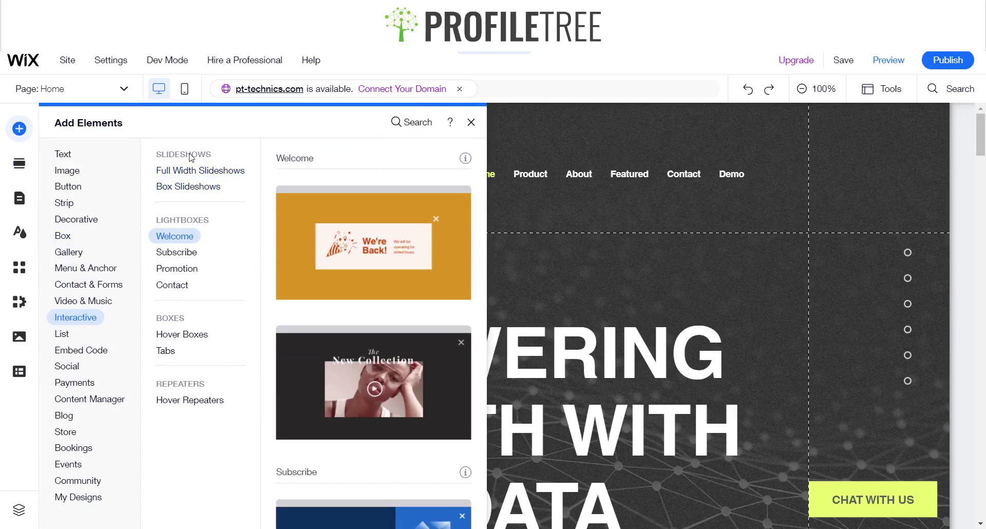
click(174, 252)
click(177, 268)
click(172, 286)
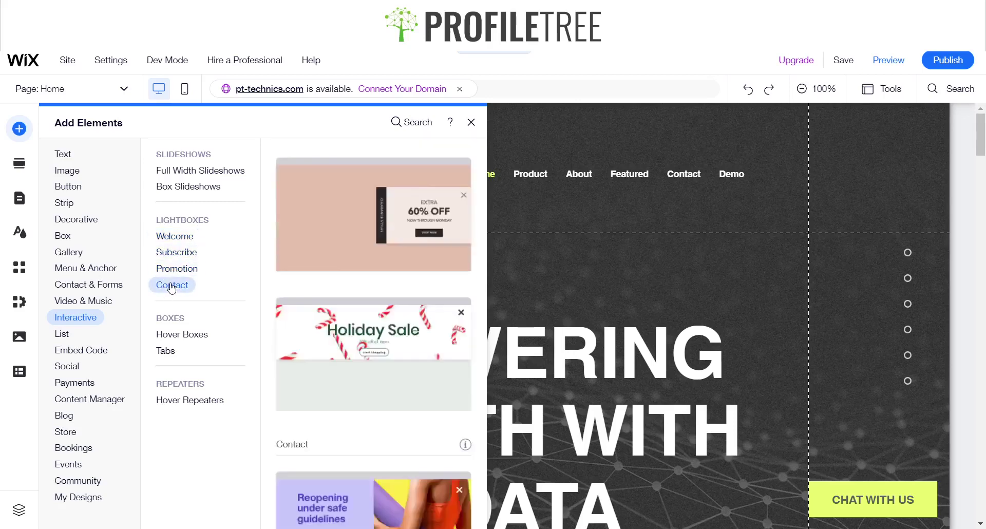
- Scroll the elements list, view the Embed Code elements, then search the editor for lightboxes
scroll(315, 292, up, 10)
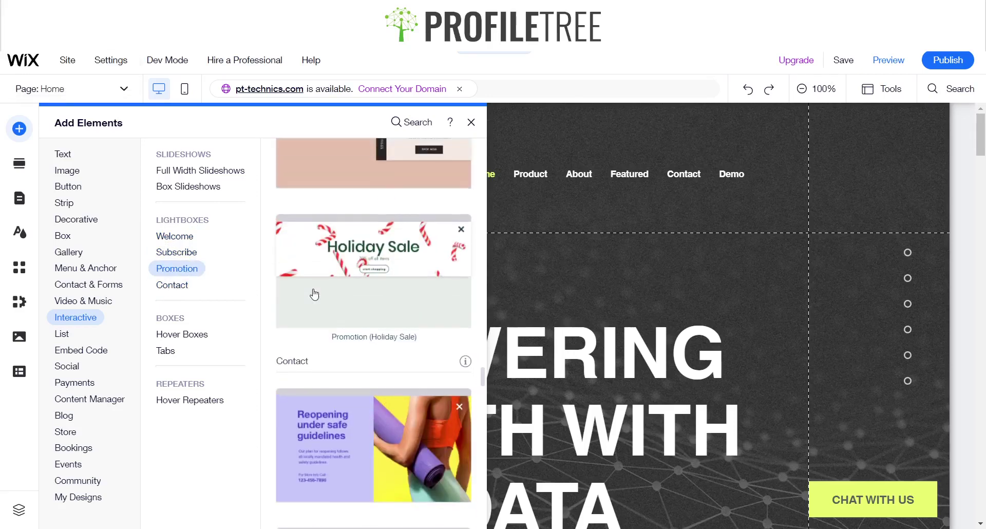
scroll(315, 293, up, 15)
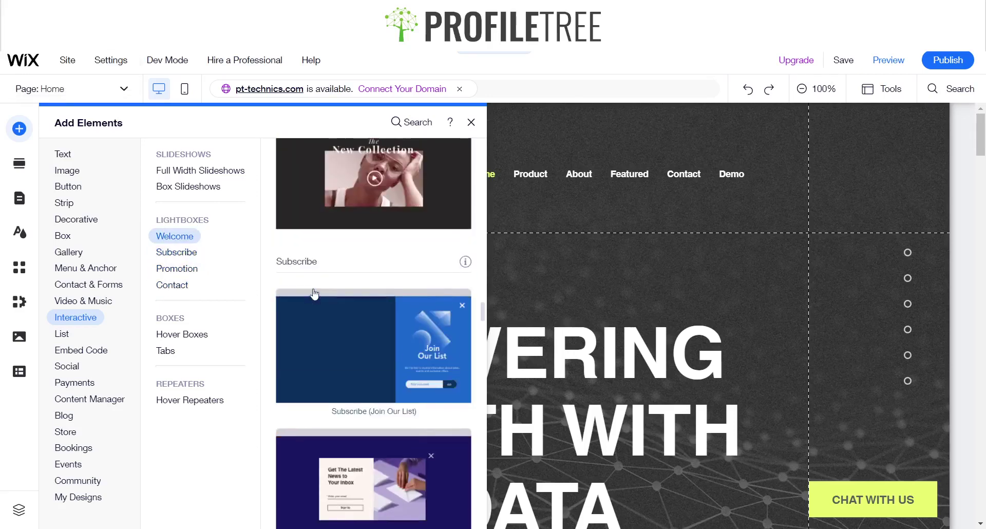
scroll(315, 294, up, 15)
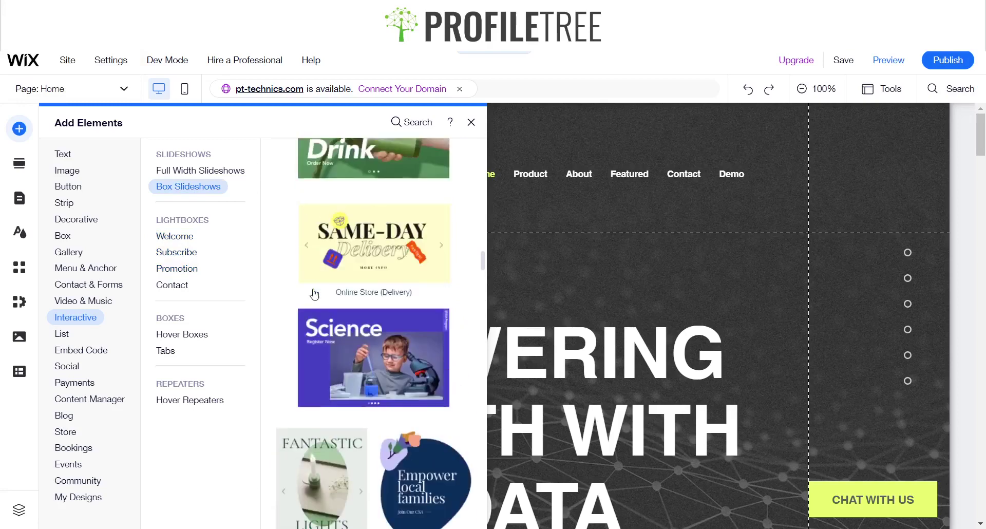
scroll(314, 293, down, 20)
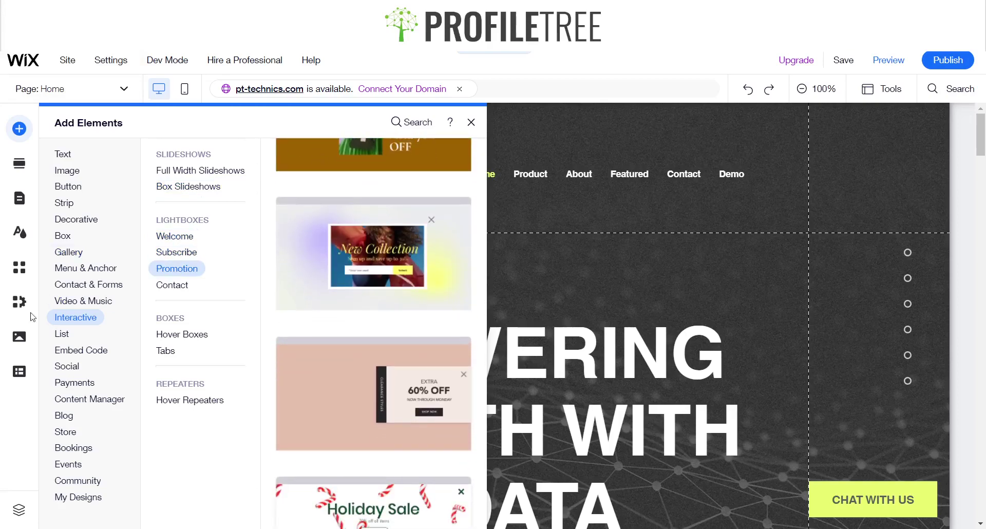
click(78, 350)
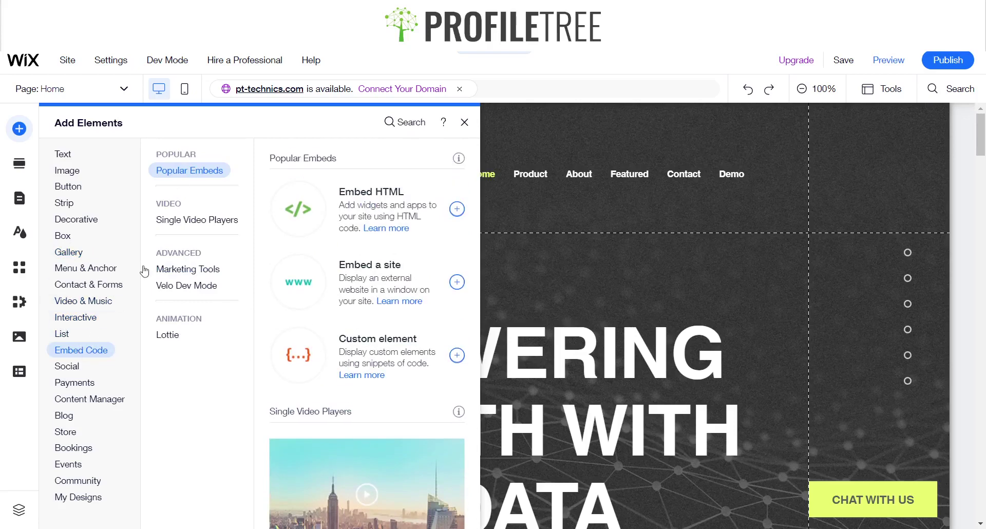
click(414, 126)
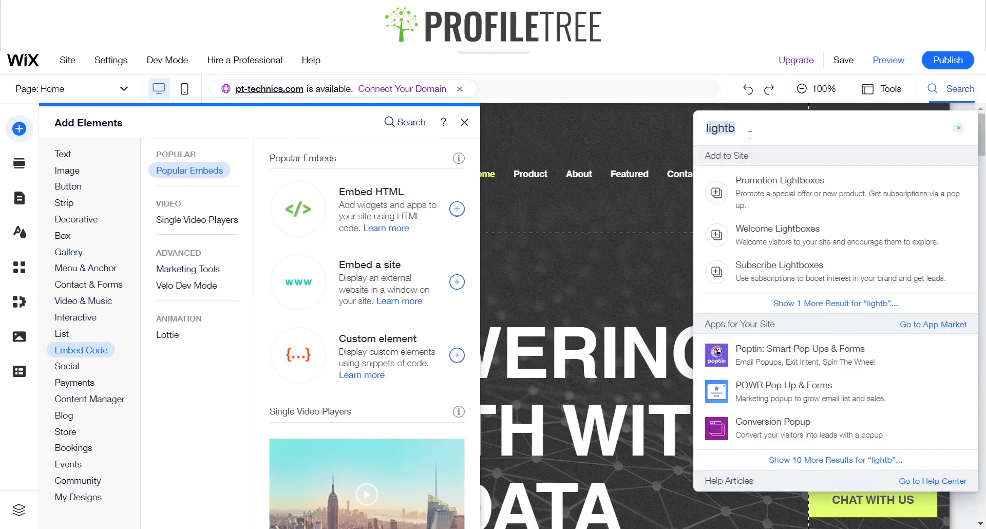
- Search for 'lightbox' and scroll the previews toward the Subscribe (Join Our List) card
key(BackSpace)
text(li)
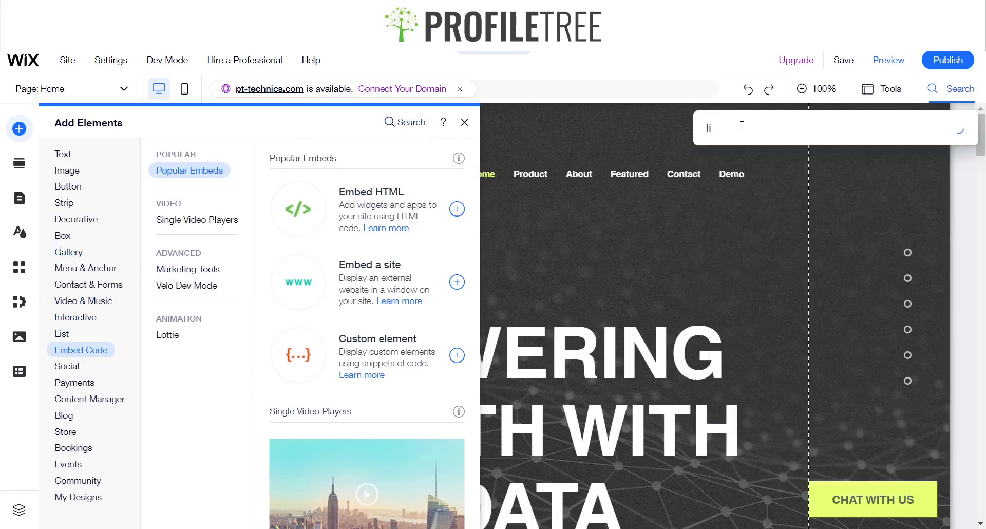
text(ghtbox)
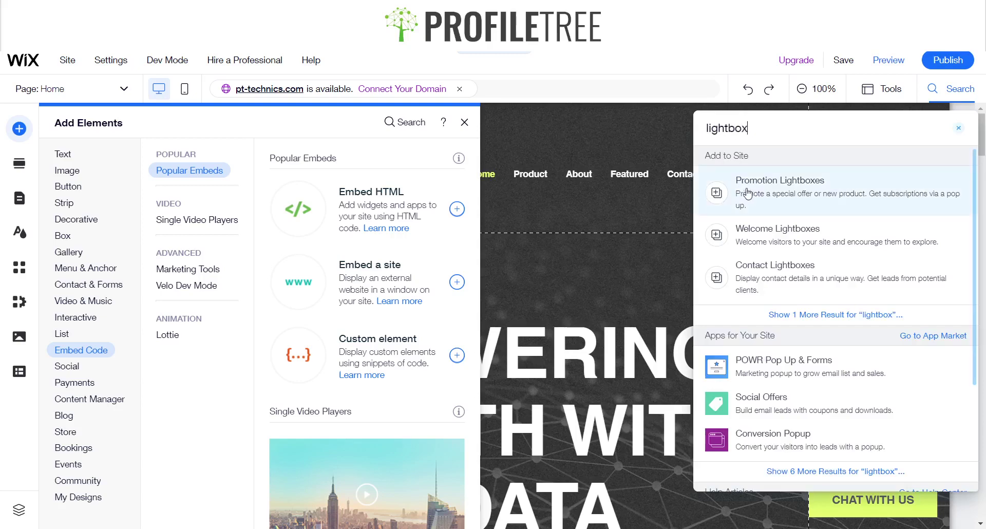
mouse_move(757, 206)
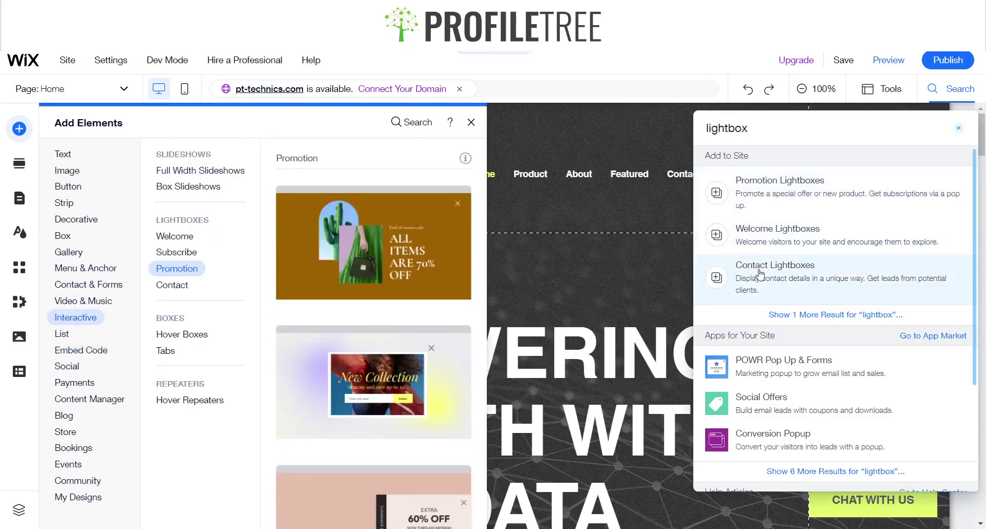
mouse_move(763, 245)
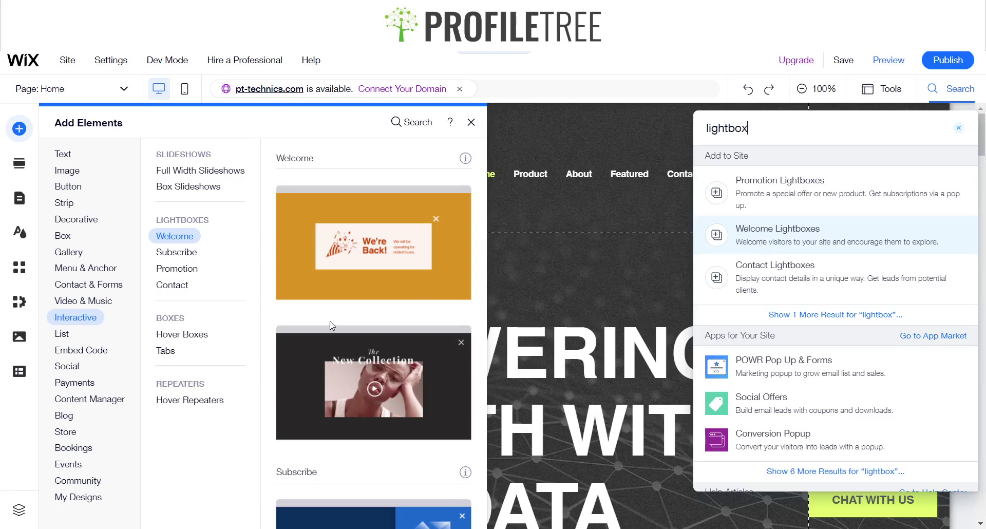
scroll(331, 325, down, 2)
scroll(331, 325, up, 4)
scroll(331, 326, down, 4)
scroll(331, 325, down, 2)
scroll(331, 325, up, 2)
scroll(331, 325, down, 2)
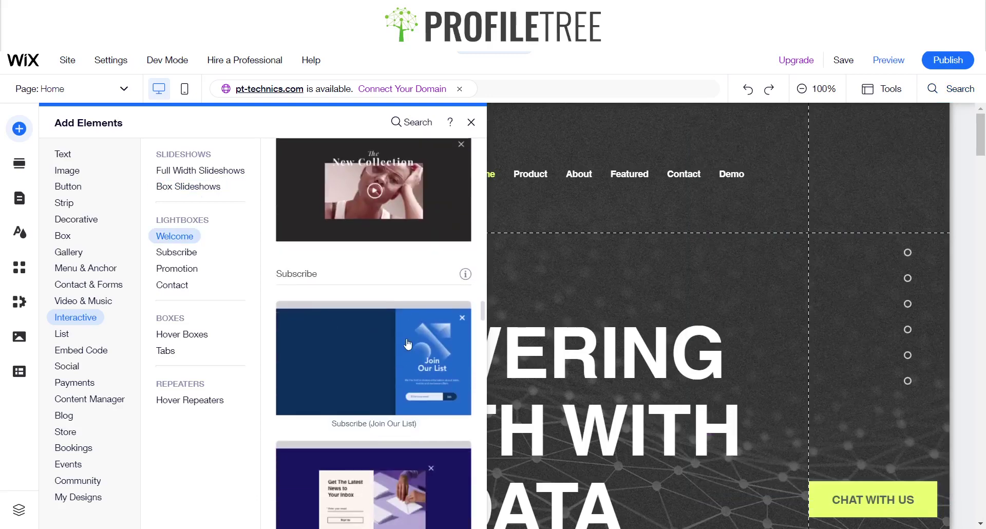
- Close the elements panel with Join Our List added and open Manage Lightboxes
key(Escape)
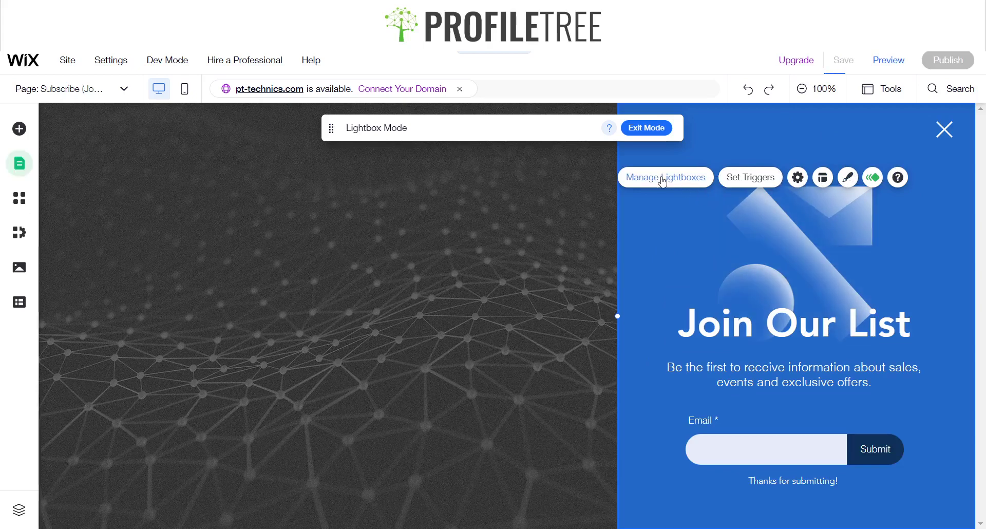
click(663, 181)
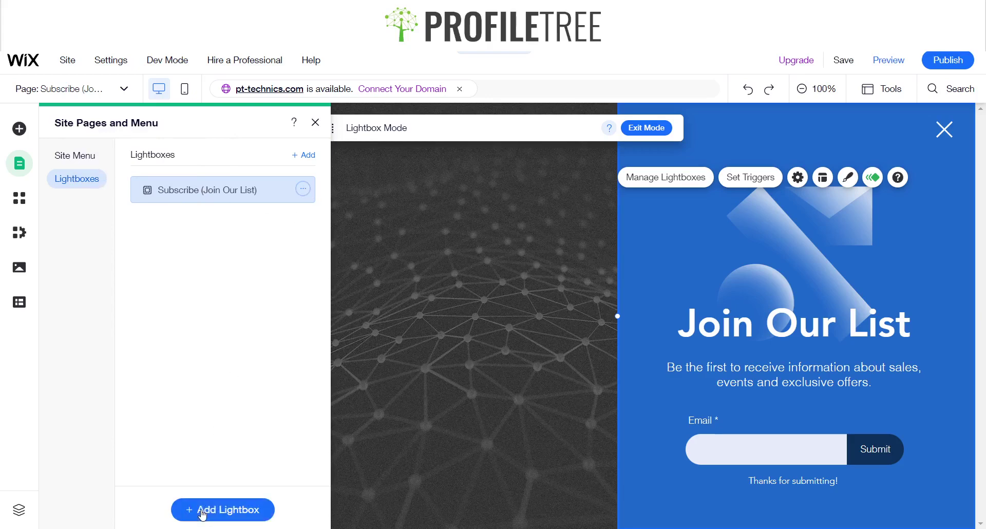
- Add the We're Back! welcome lightbox from the lightbox designs
click(202, 513)
click(177, 253)
click(180, 219)
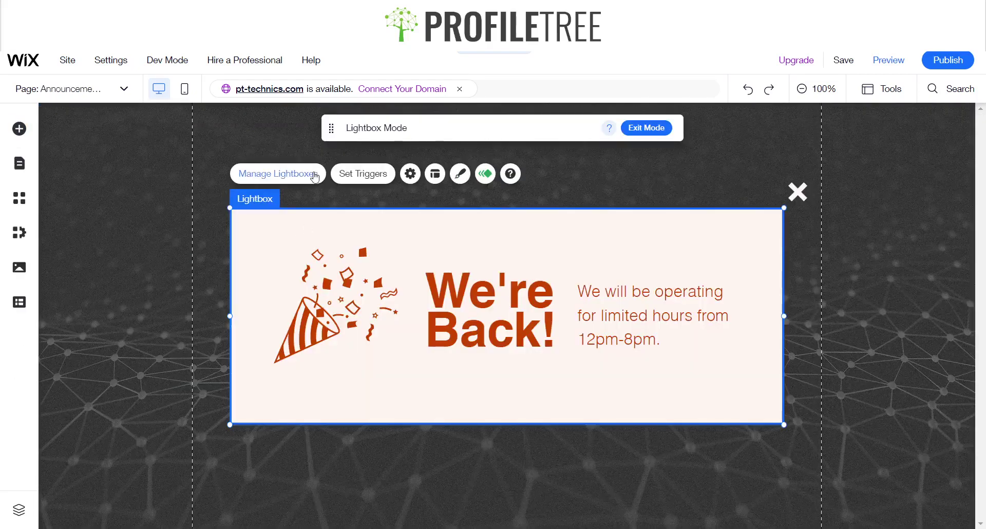
- Delete the Announcements (We're Back!) lightbox from the site's lightbox list
click(278, 173)
click(303, 225)
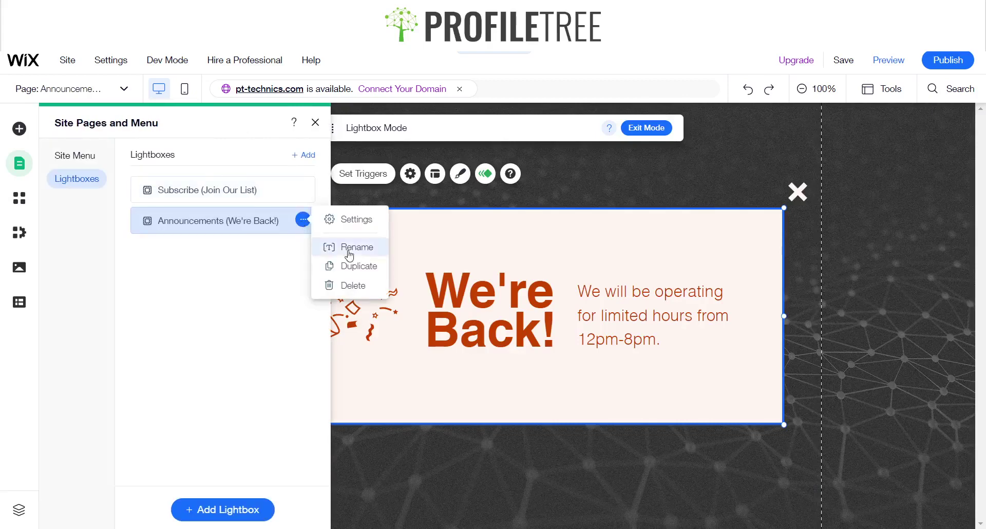
click(345, 285)
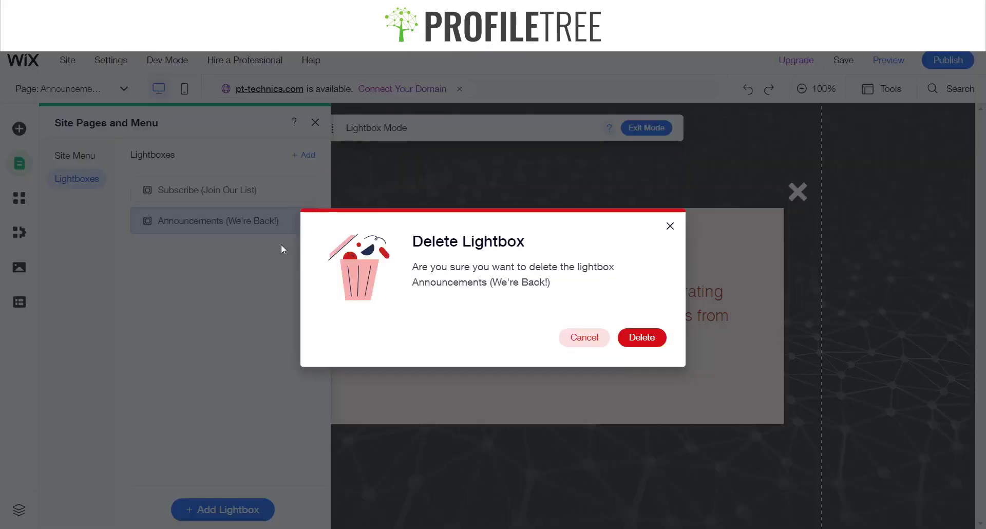
click(636, 337)
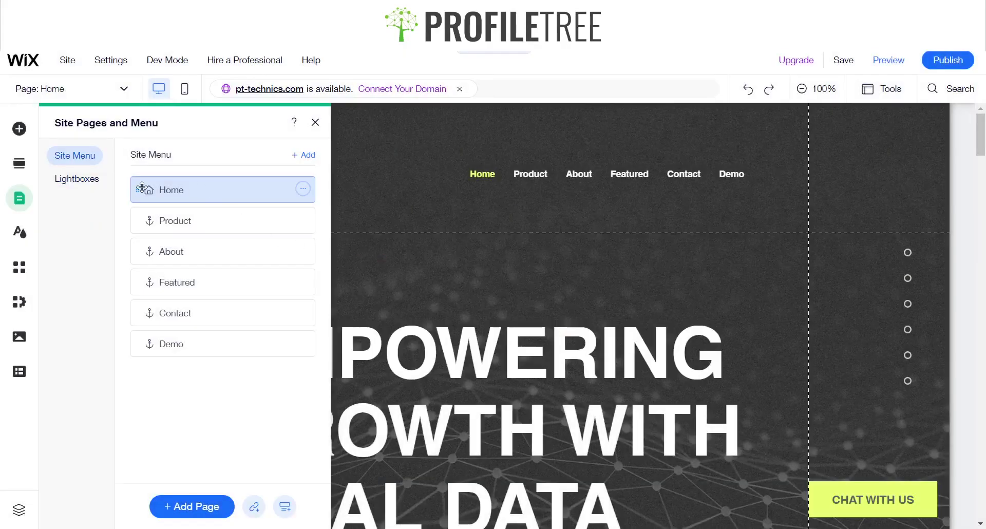
- Reopen the Subscribe (Join Our List) lightbox for editing from the Lightboxes list
click(79, 185)
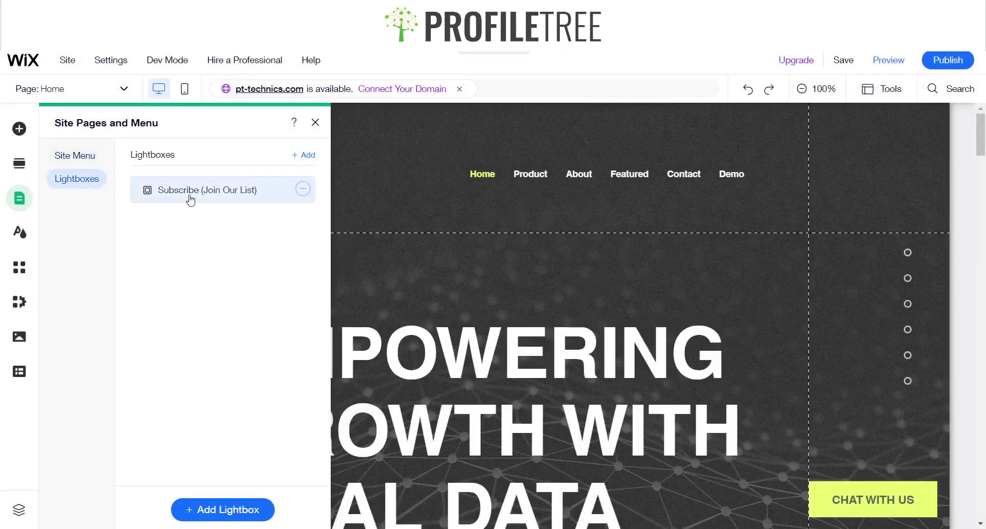
click(249, 202)
click(532, 216)
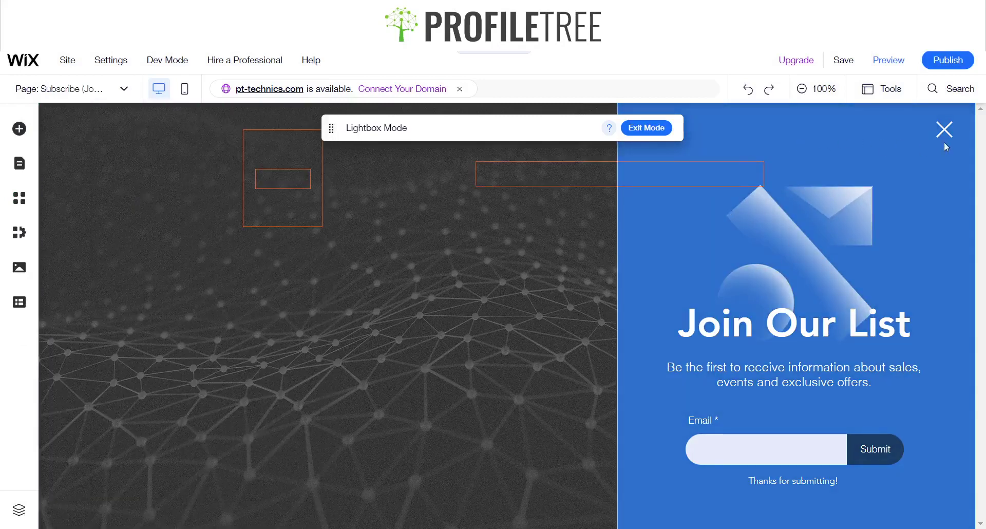
- Make the Join Our List lightbox auto-display after a 2-second delay
click(832, 211)
click(697, 125)
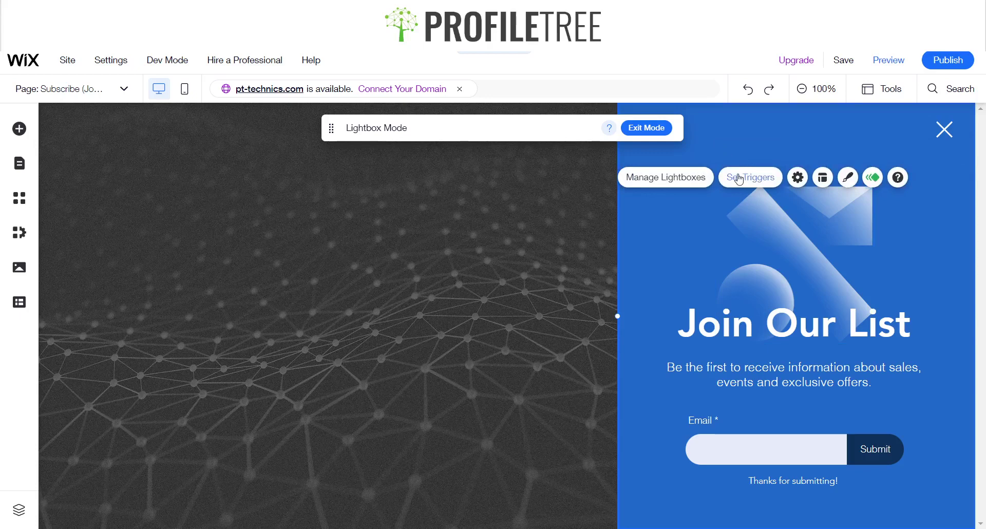
click(739, 178)
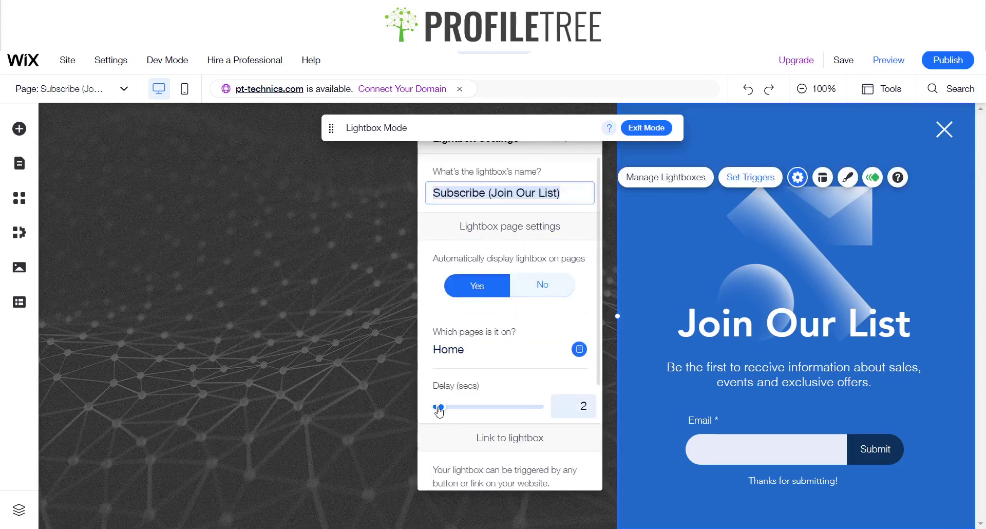
click(573, 411)
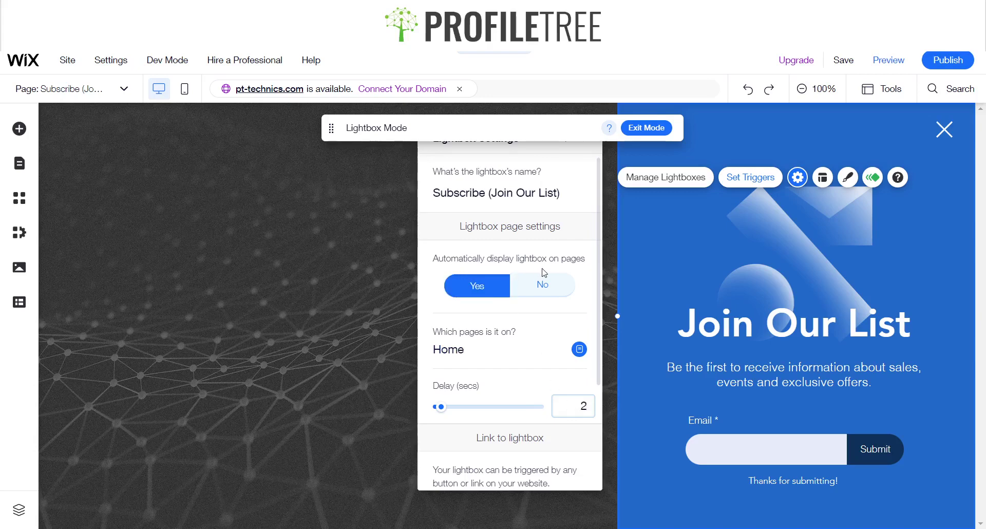
click(543, 302)
- Show the lightbox only on the Home page and review its close options
scroll(506, 347, down, 1)
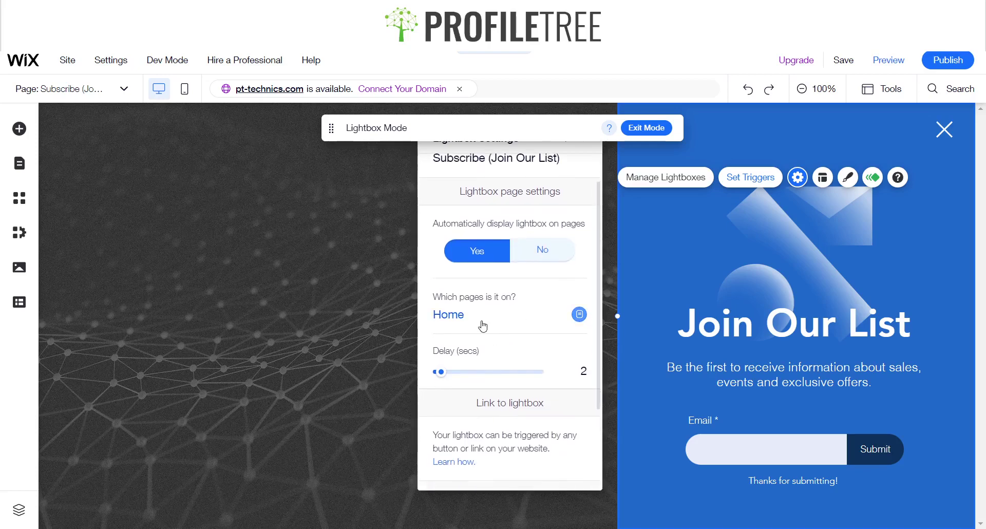
click(483, 326)
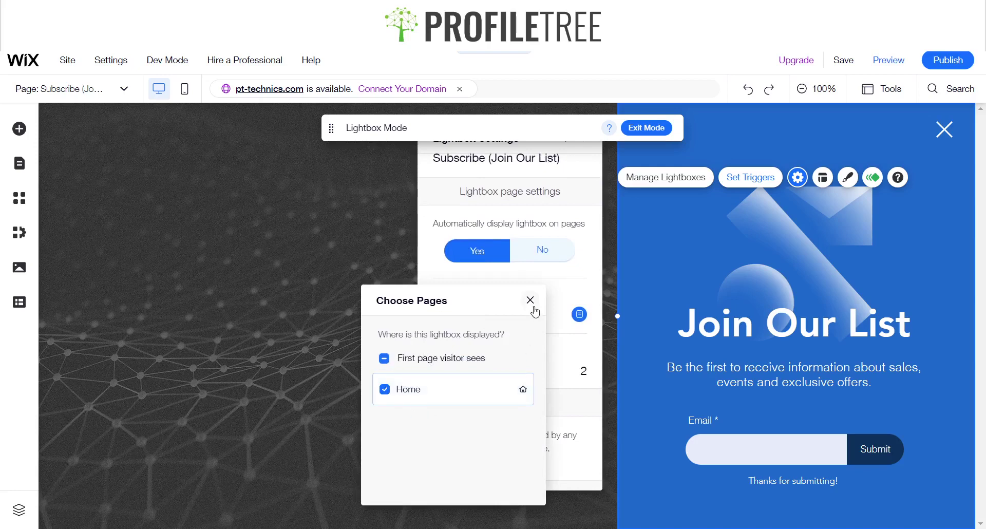
click(533, 307)
scroll(496, 365, down, 2)
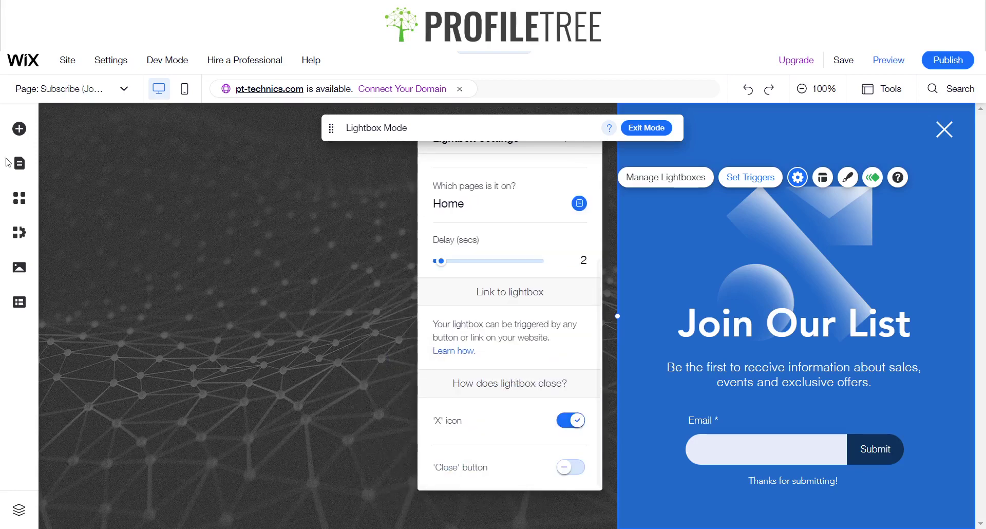
scroll(513, 318, up, 3)
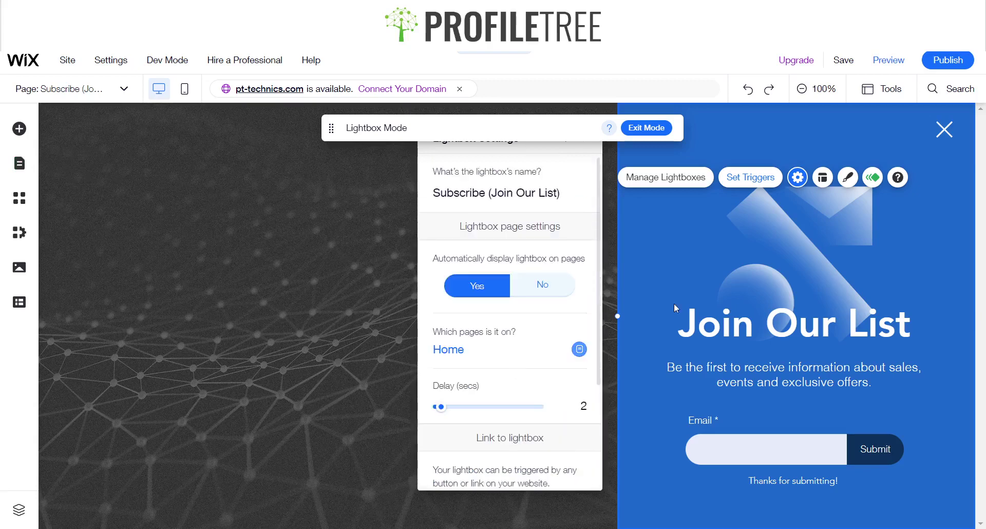
click(822, 177)
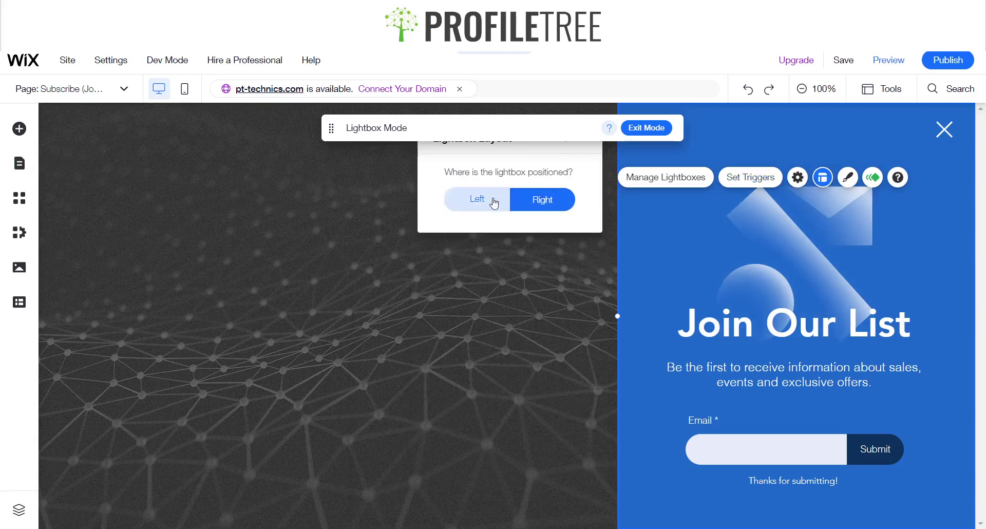
- Try the lightbox positioned Left, then set it back to Right
click(493, 204)
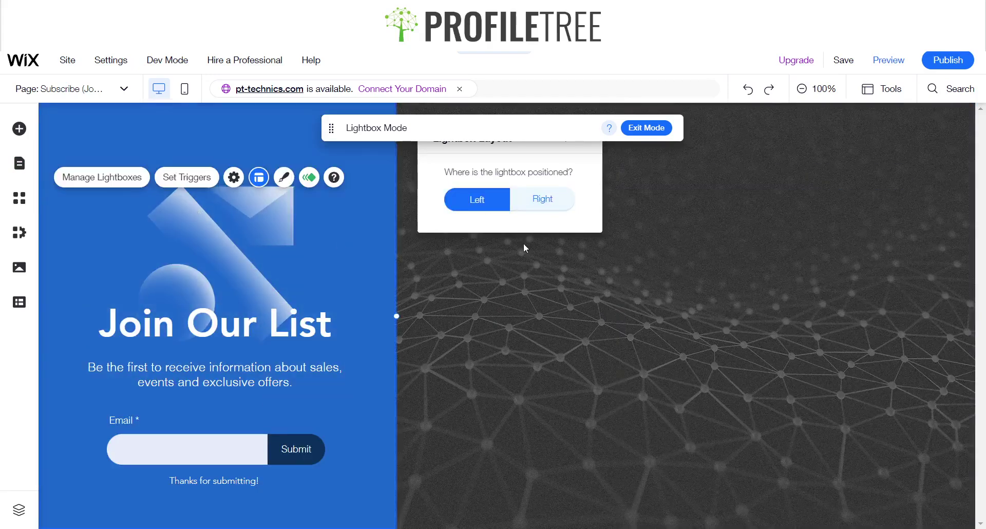
click(544, 199)
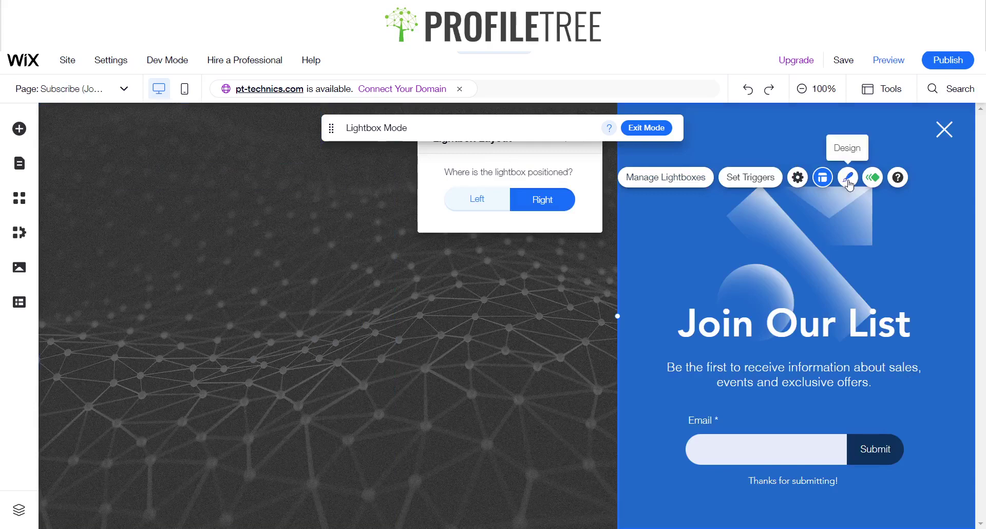
click(849, 179)
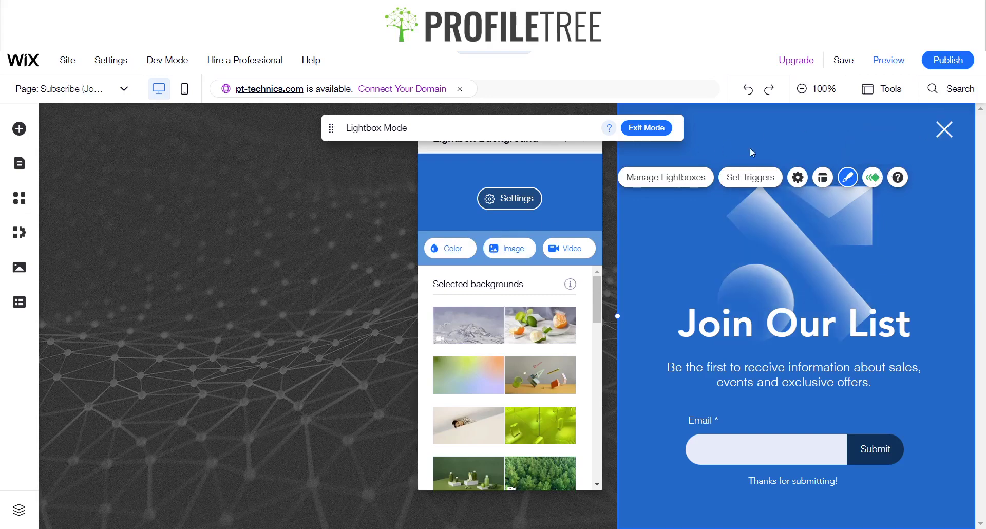
- Preview the Bounce, Glide, Fade, Float, Expand, Spin, Fly and Turn in entrance animations
click(873, 177)
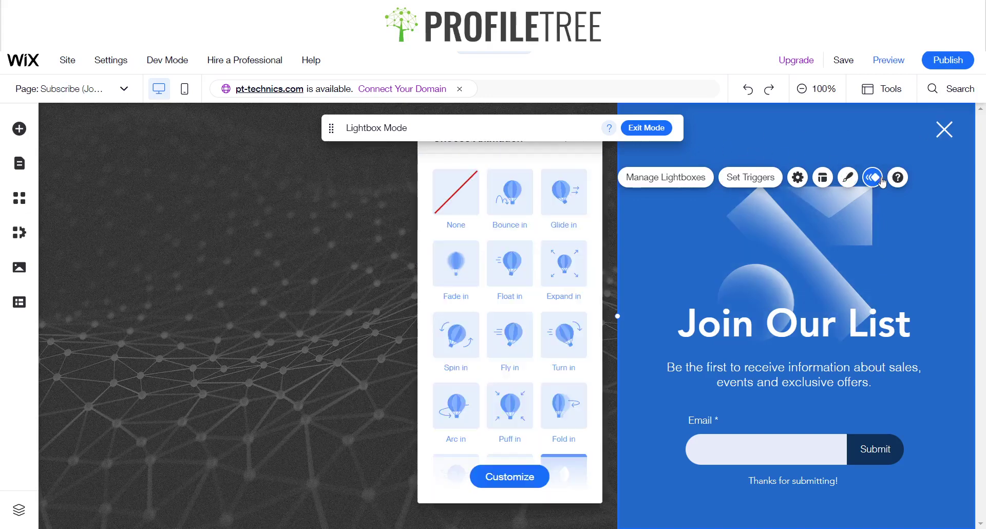
click(511, 203)
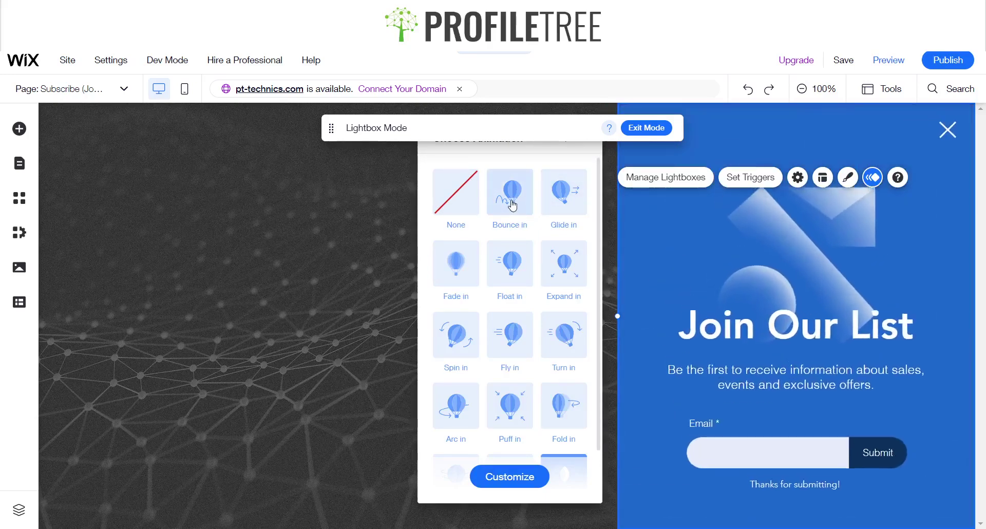
click(568, 213)
click(445, 273)
click(511, 277)
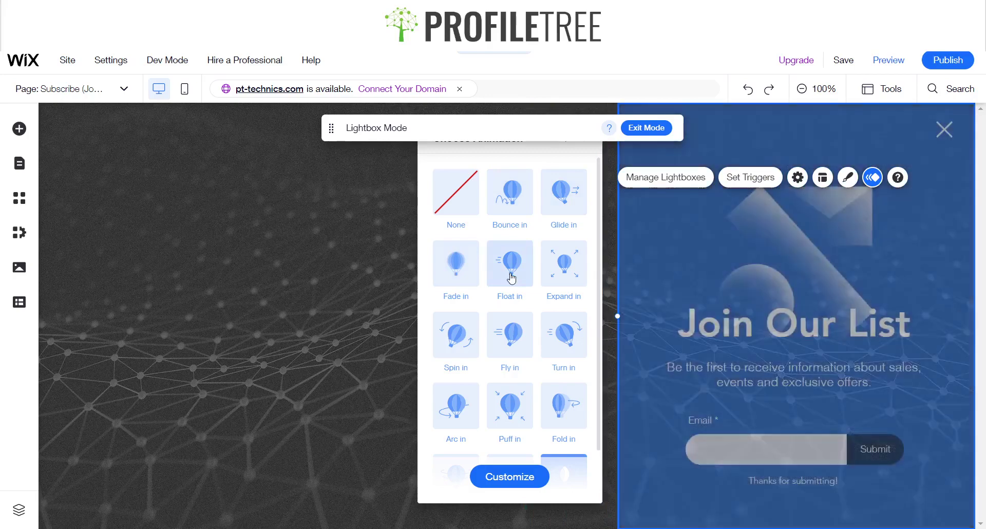
click(558, 272)
click(464, 354)
click(516, 355)
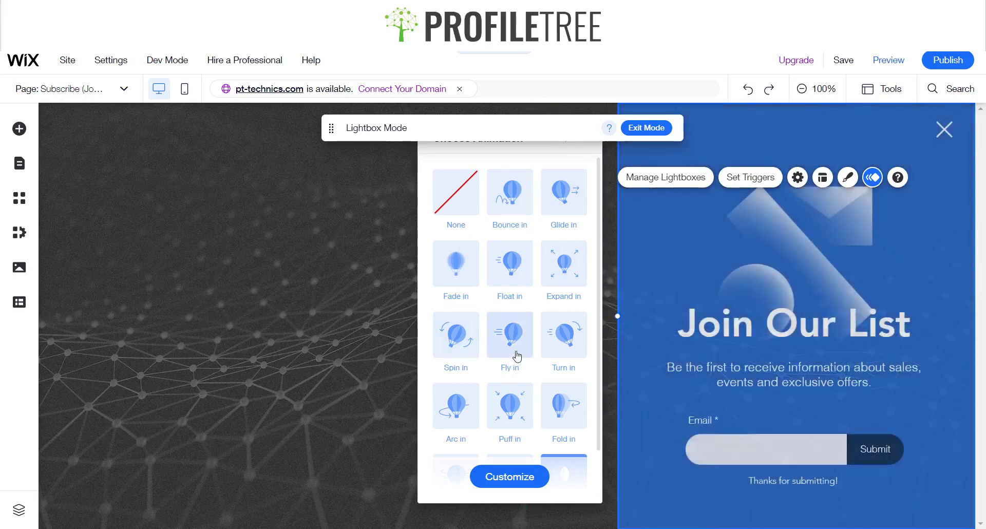
click(564, 345)
- Preview Slide-in twice, then apply the Reveal entrance animation to the lightbox
scroll(557, 392, down, 1)
click(562, 409)
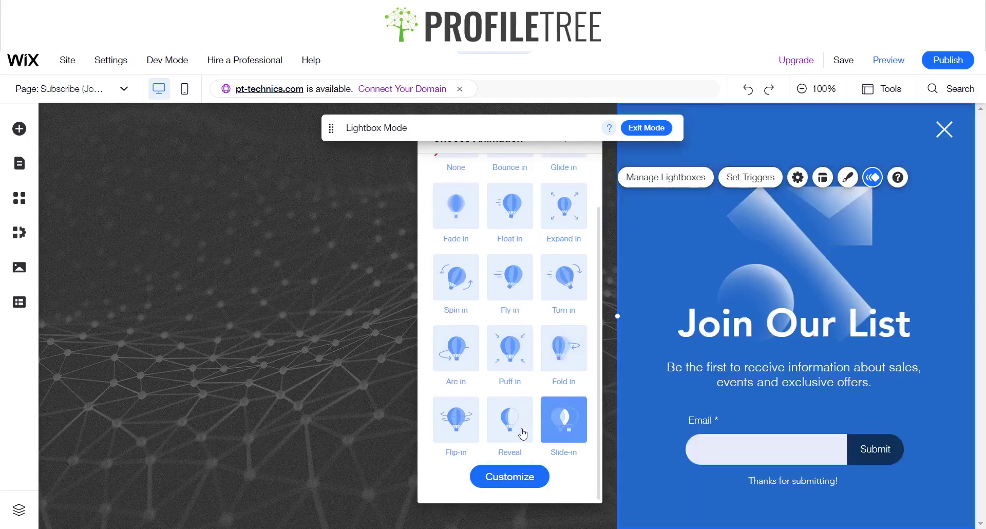
click(562, 423)
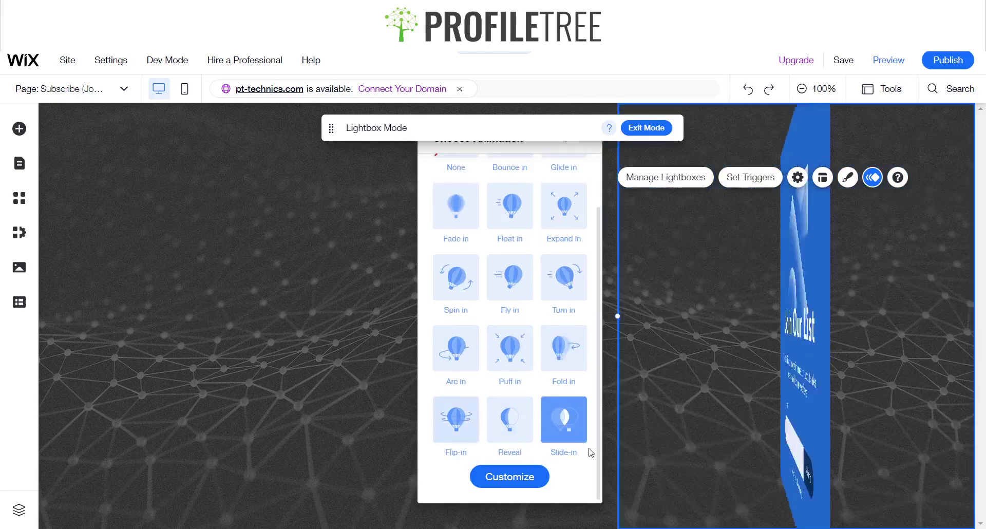
click(515, 429)
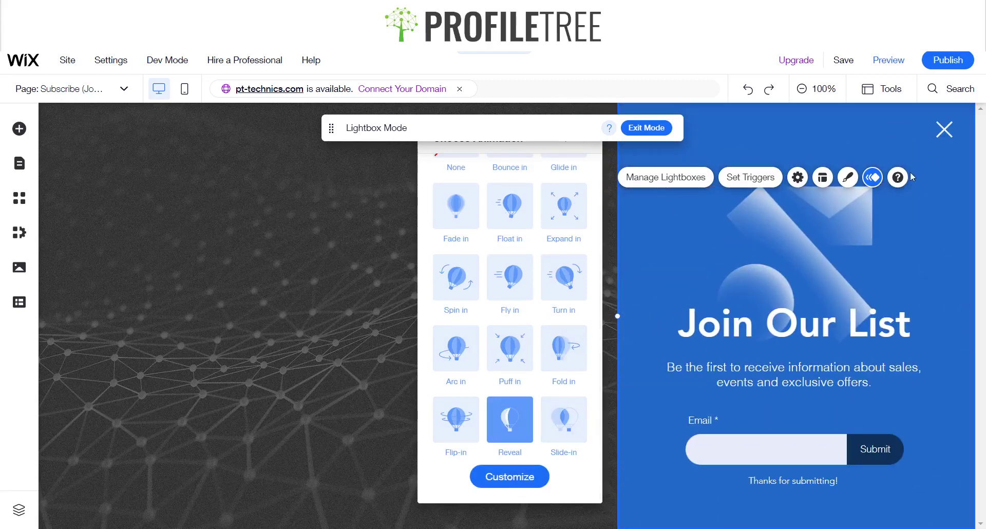
click(342, 265)
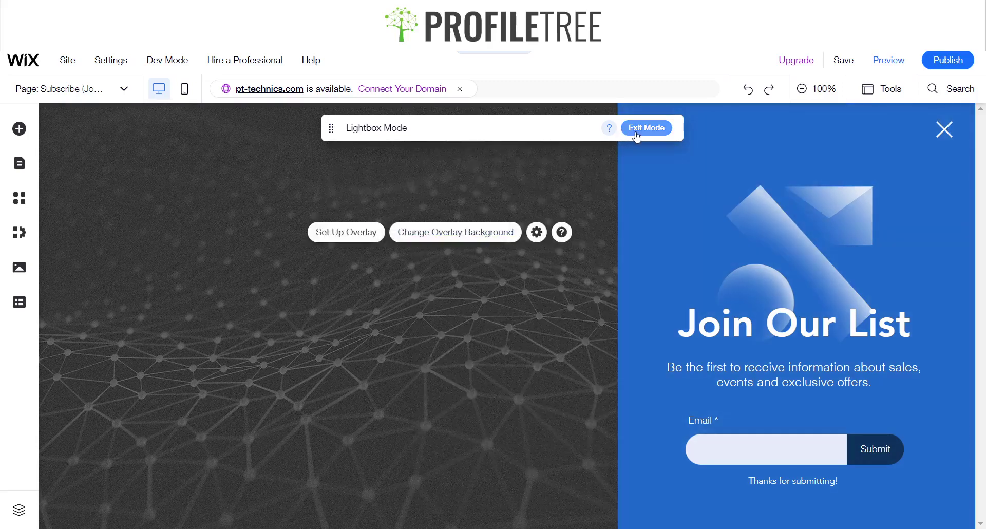
- Return to the Home page, preview the site, and close the Join Our List popup
click(646, 128)
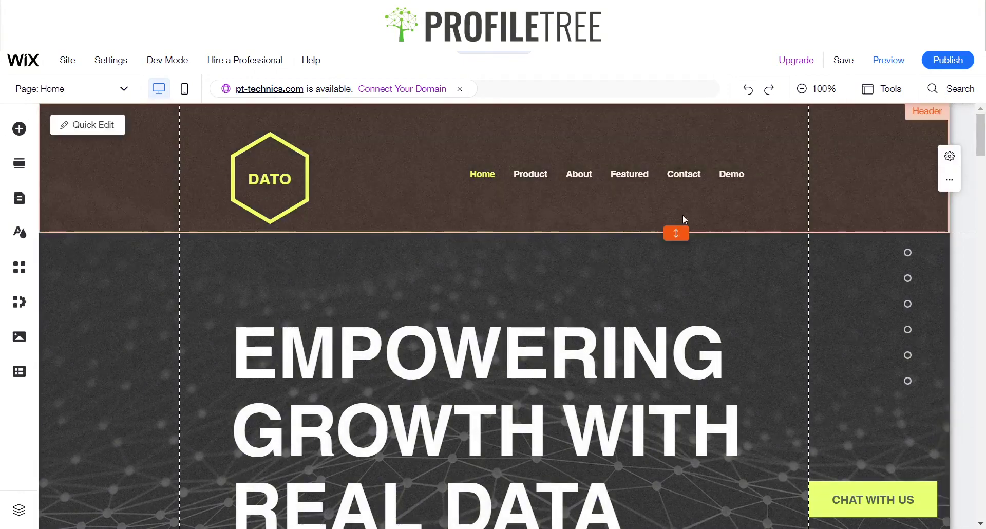
click(889, 61)
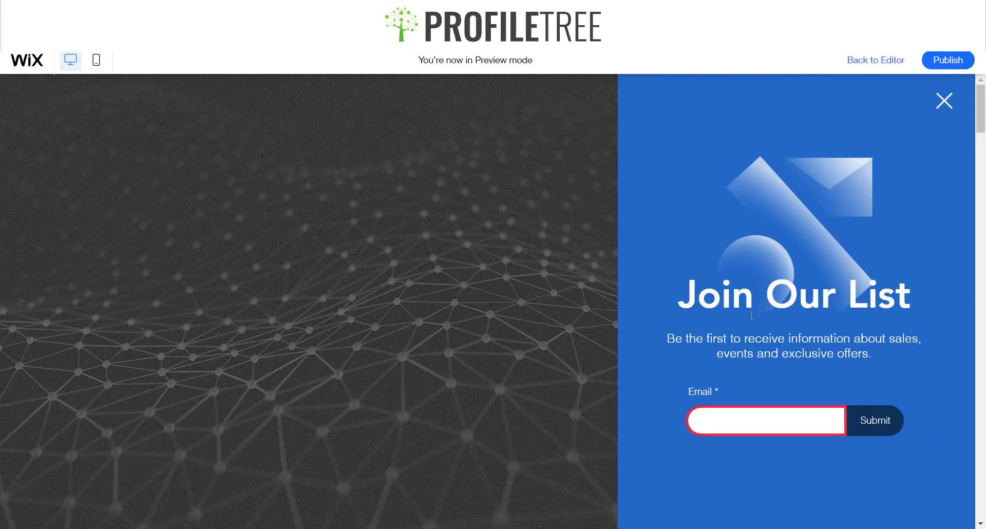
click(944, 101)
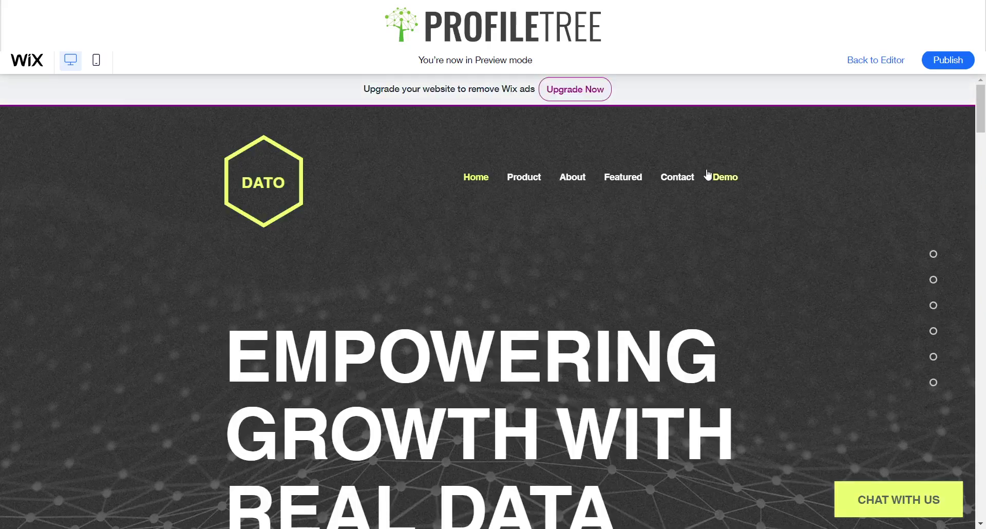